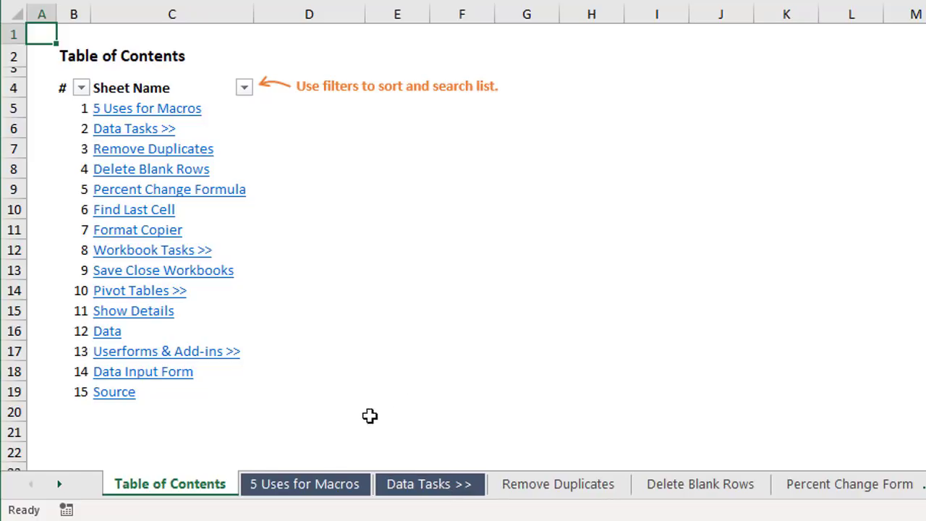
- Duplicate the Remove Duplicates sheet, then return to the Table of Contents listing Remove Duplicates (2)
{"action": "left_click", "coordinate": [539, 492]}
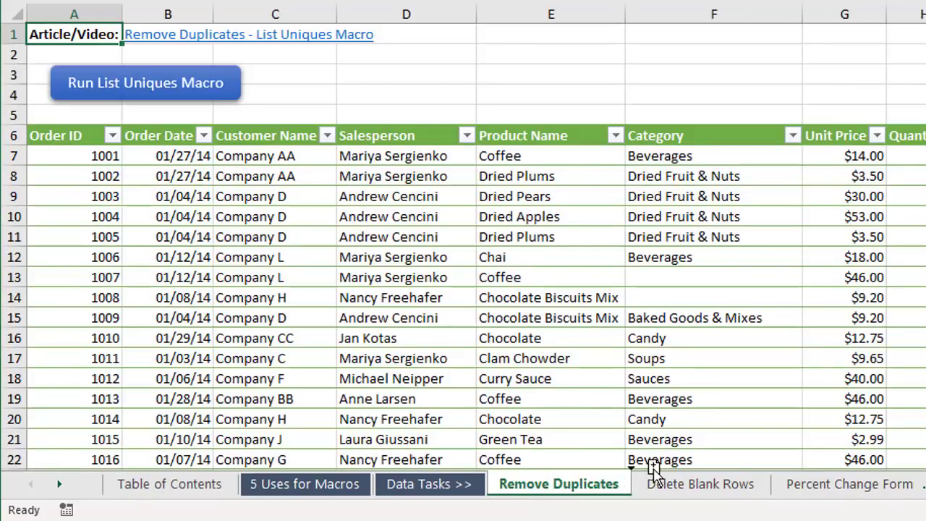
{"action": "left_click_drag", "start_coordinate": [656, 469], "coordinate": [658, 471]}
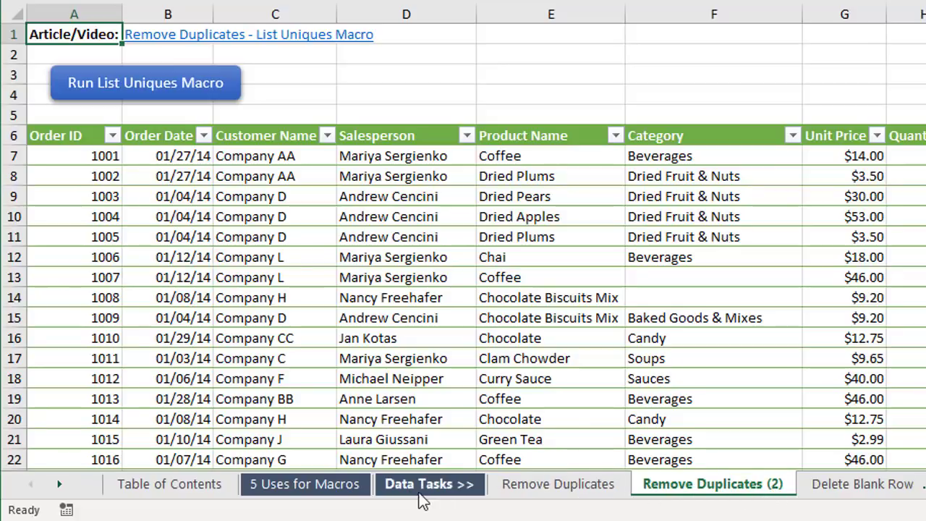
{"action": "left_click", "coordinate": [185, 492]}
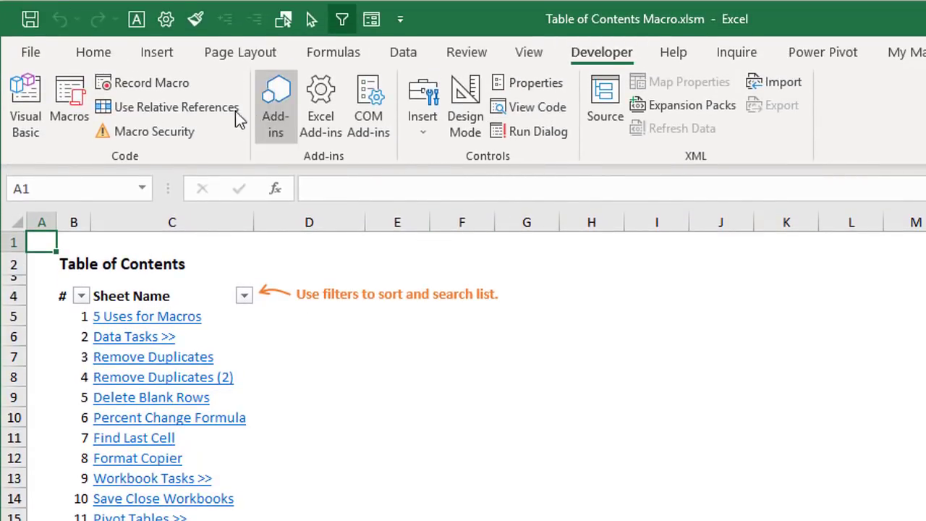
- Open the shtTOC (Table of Contents) code module in the VBA editor to view its Worksheet_Activate macro
{"action": "left_click", "coordinate": [34, 110]}
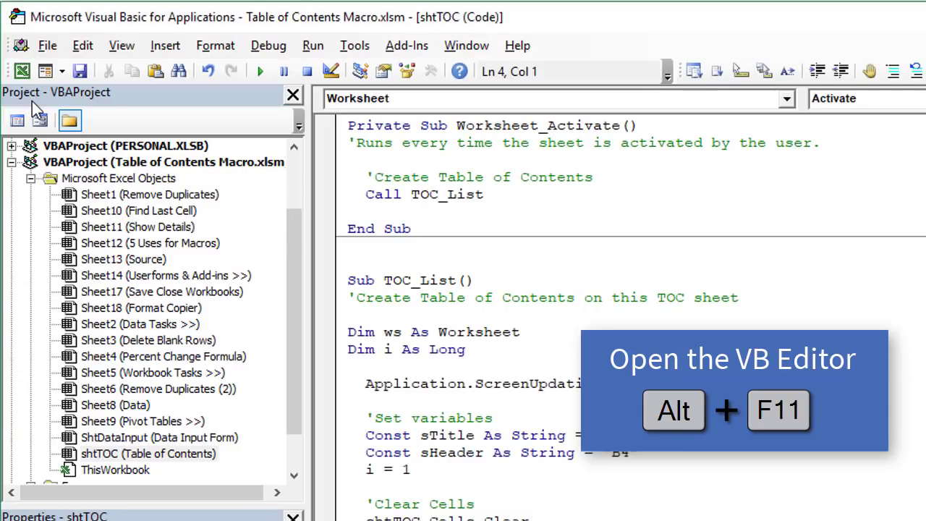
{"action": "left_click", "coordinate": [130, 162]}
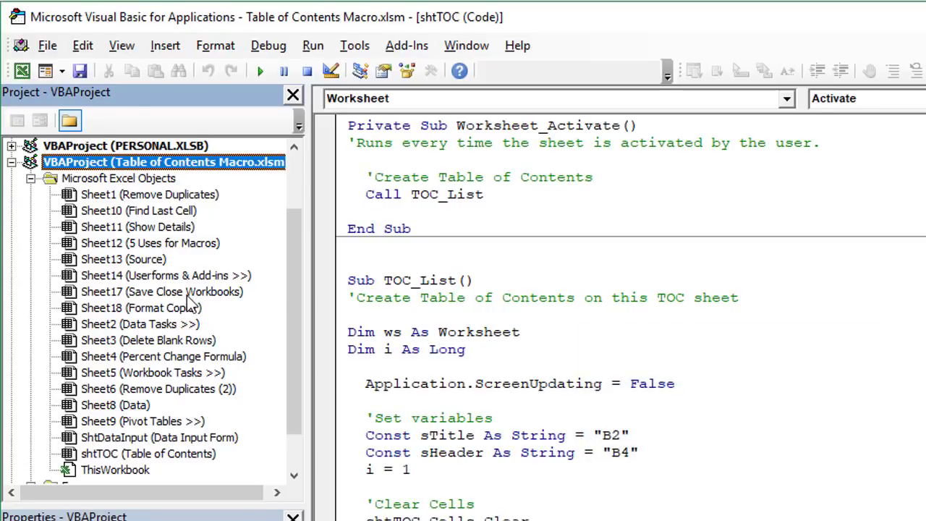
{"action": "left_click", "coordinate": [116, 181]}
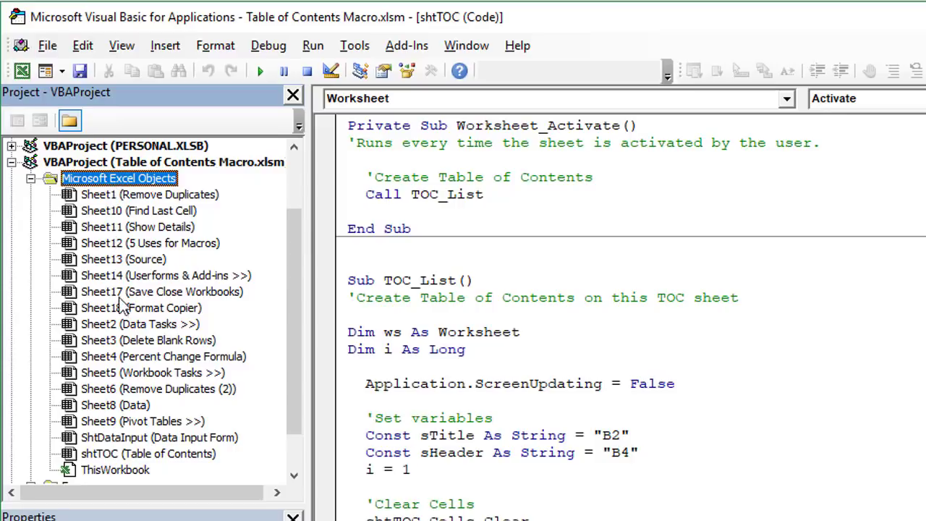
{"action": "double_click", "coordinate": [124, 456]}
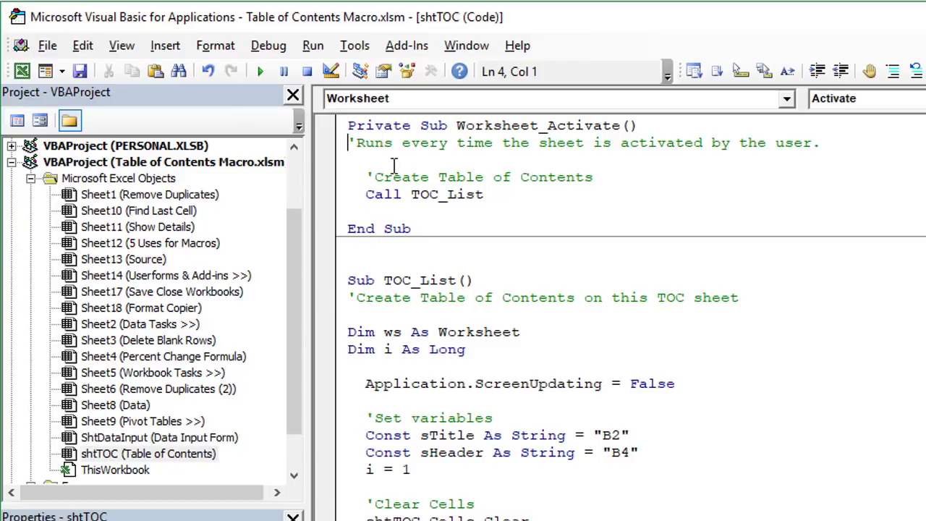
{"action": "scroll", "coordinate": [393, 166], "scroll_direction": "up", "scroll_amount": 1}
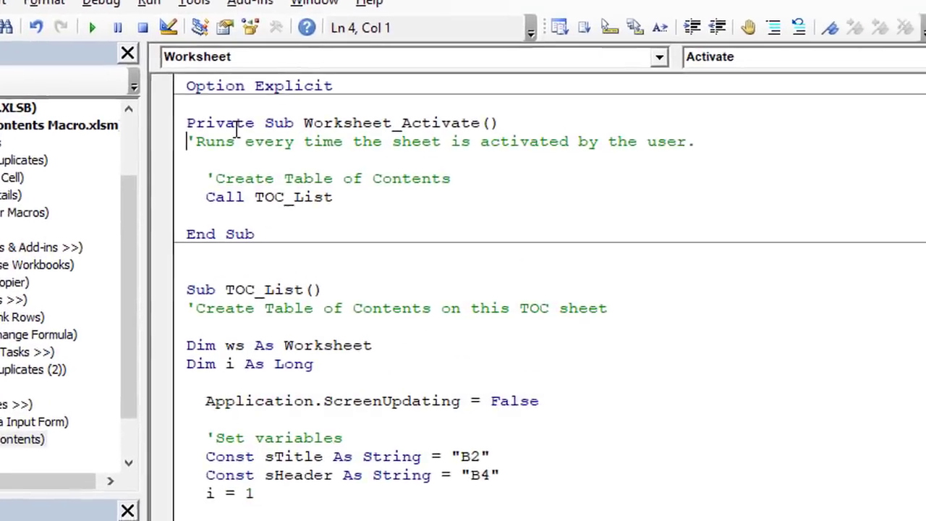
{"action": "double_click", "coordinate": [208, 89]}
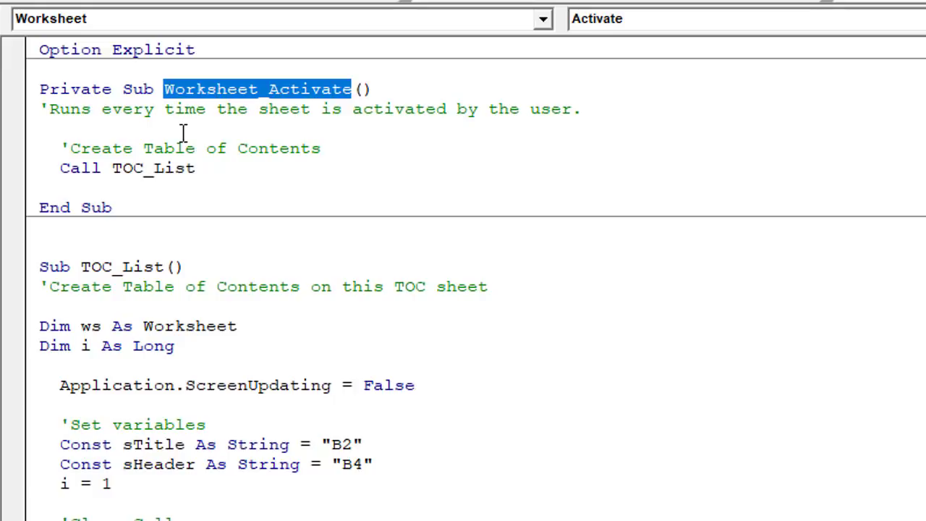
{"action": "left_click", "coordinate": [221, 22]}
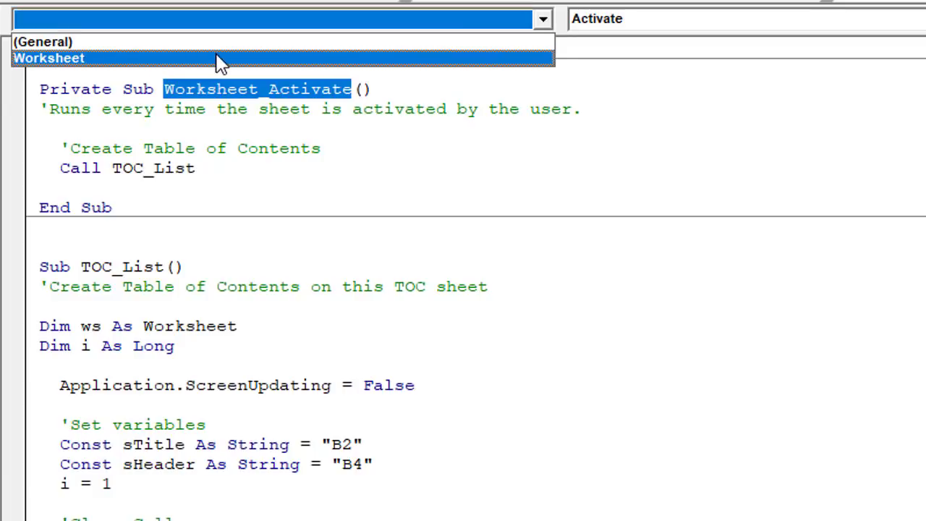
{"action": "left_click", "coordinate": [220, 59]}
{"action": "left_click", "coordinate": [606, 21]}
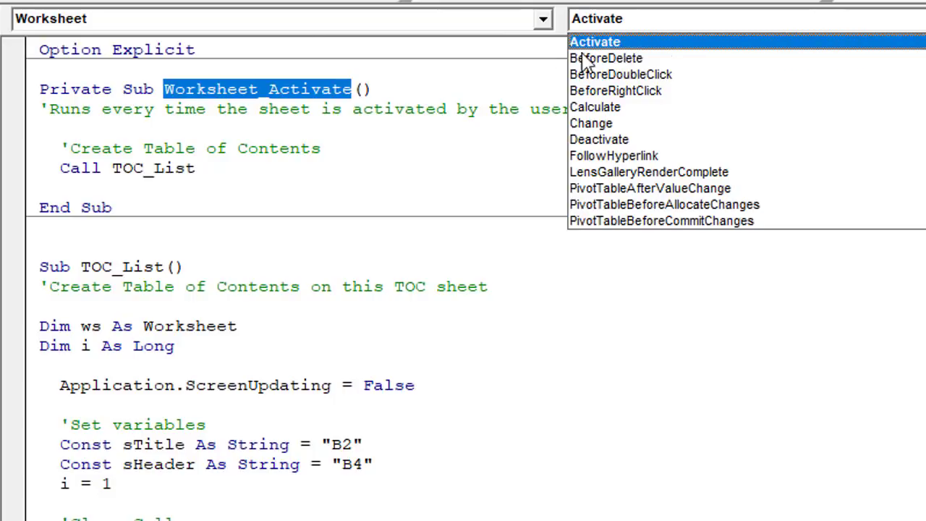
{"action": "left_click", "coordinate": [275, 116]}
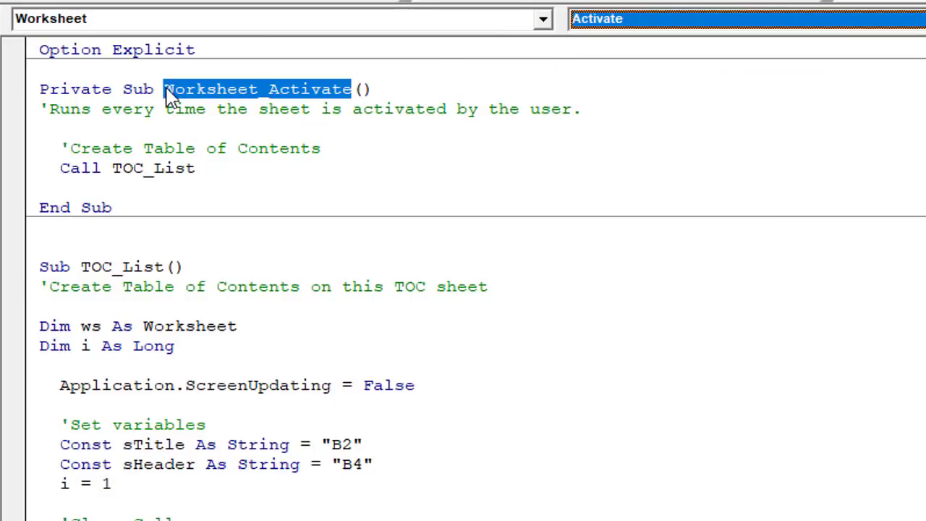
{"action": "left_click", "coordinate": [165, 89]}
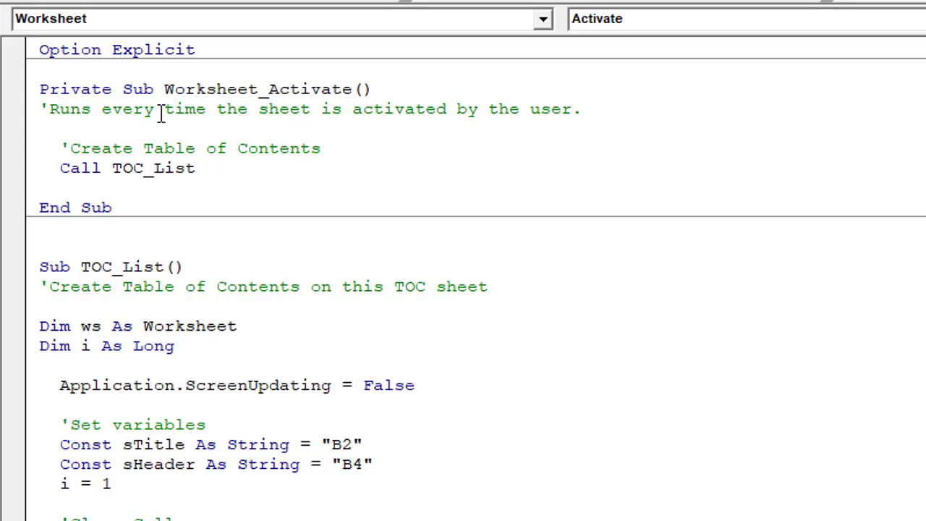
{"action": "double_click", "coordinate": [155, 168]}
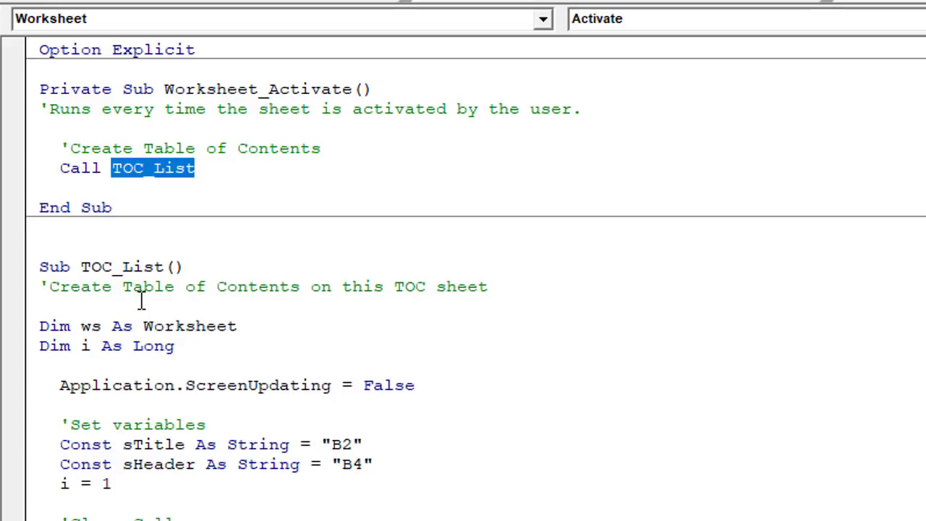
{"action": "scroll", "coordinate": [142, 301], "scroll_direction": "down", "scroll_amount": 3}
{"action": "scroll", "coordinate": [142, 301], "scroll_direction": "down", "scroll_amount": 3}
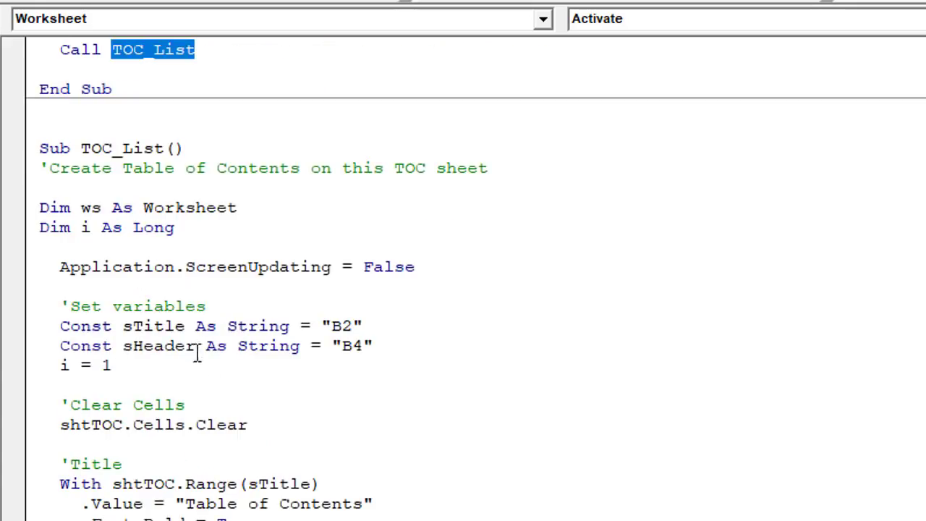
{"action": "double_click", "coordinate": [226, 424]}
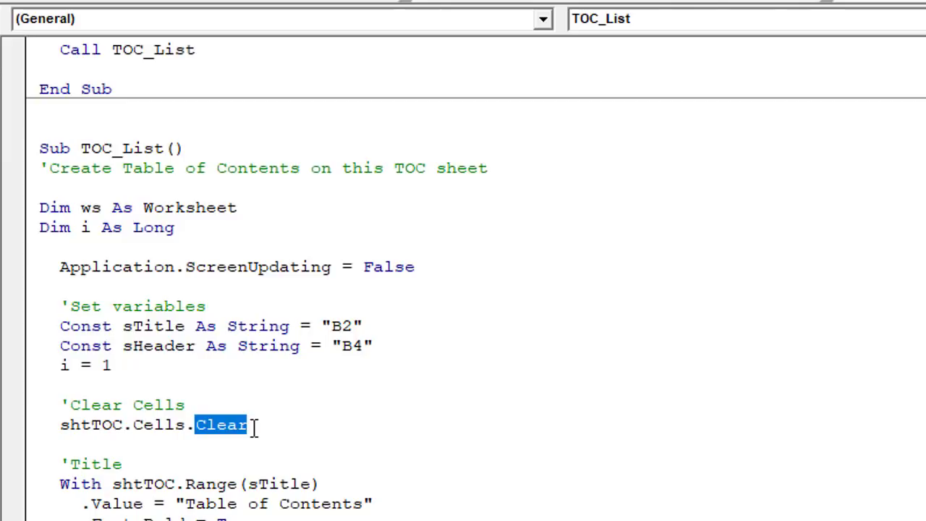
{"action": "scroll", "coordinate": [255, 427], "scroll_direction": "down", "scroll_amount": 2}
{"action": "scroll", "coordinate": [255, 427], "scroll_direction": "down", "scroll_amount": 2}
{"action": "double_click", "coordinate": [263, 247]}
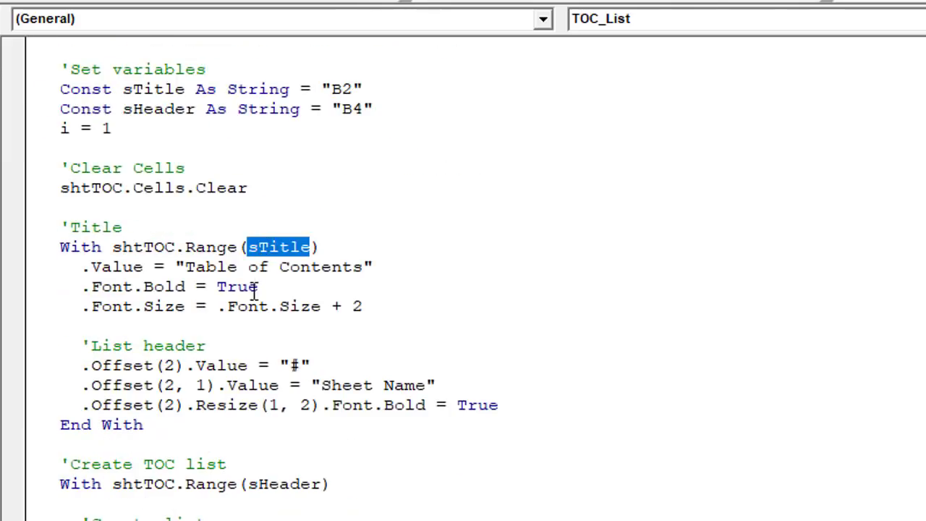
{"action": "double_click", "coordinate": [174, 346]}
{"action": "scroll", "coordinate": [184, 387], "scroll_direction": "down", "scroll_amount": 2}
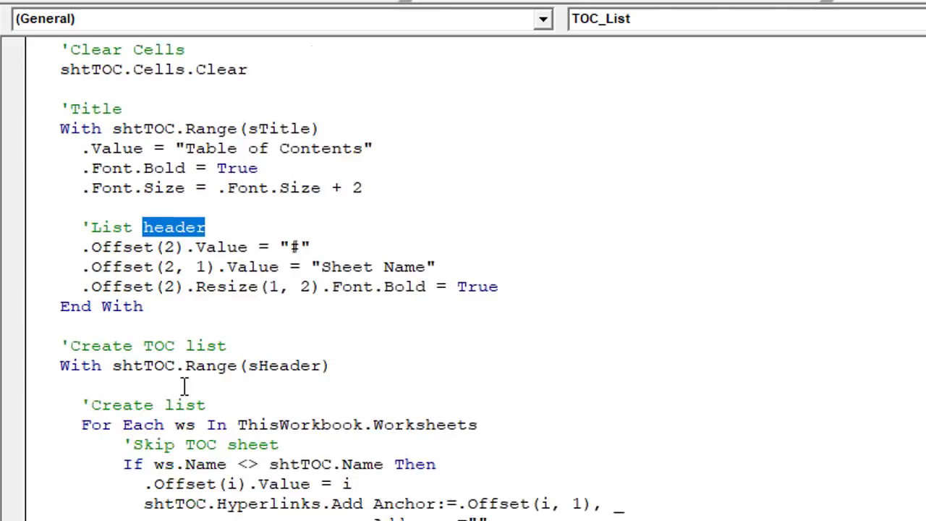
{"action": "scroll", "coordinate": [185, 388], "scroll_direction": "down", "scroll_amount": 3}
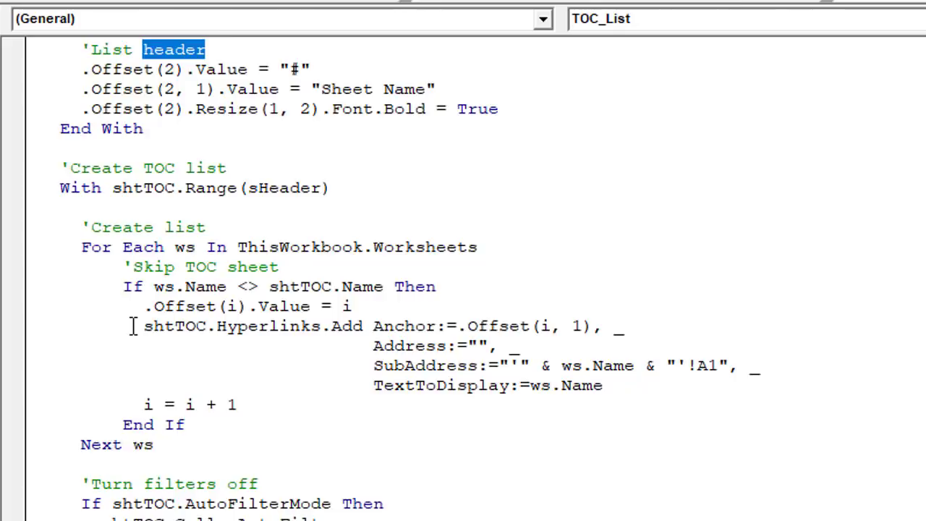
{"action": "scroll", "coordinate": [132, 325], "scroll_direction": "down", "scroll_amount": 3}
{"action": "scroll", "coordinate": [133, 325], "scroll_direction": "down", "scroll_amount": 1}
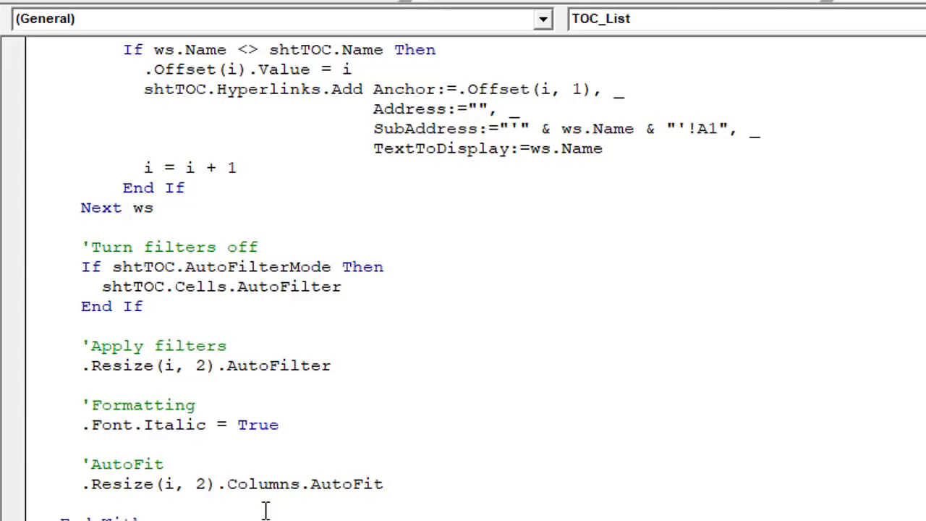
{"action": "scroll", "coordinate": [250, 442], "scroll_direction": "up", "scroll_amount": 6}
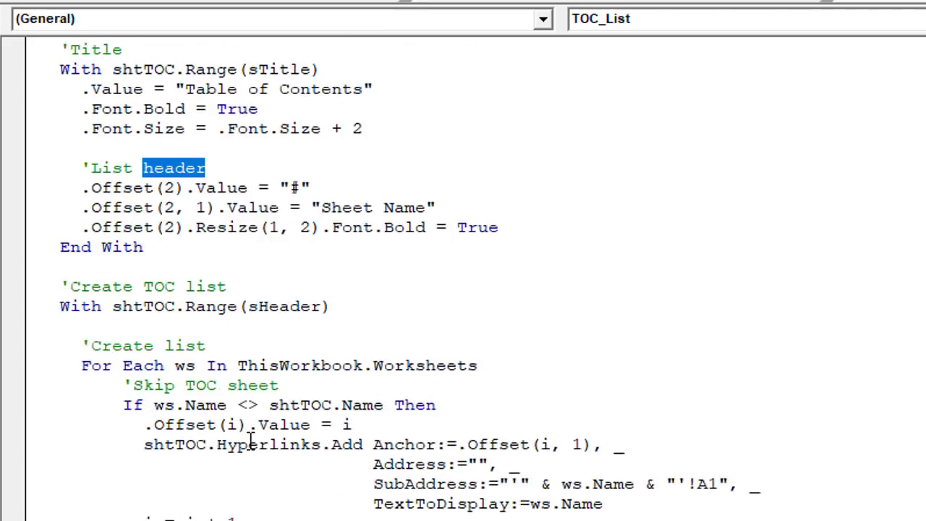
{"action": "scroll", "coordinate": [250, 441], "scroll_direction": "up", "scroll_amount": 6}
{"action": "scroll", "coordinate": [250, 442], "scroll_direction": "up", "scroll_amount": 2}
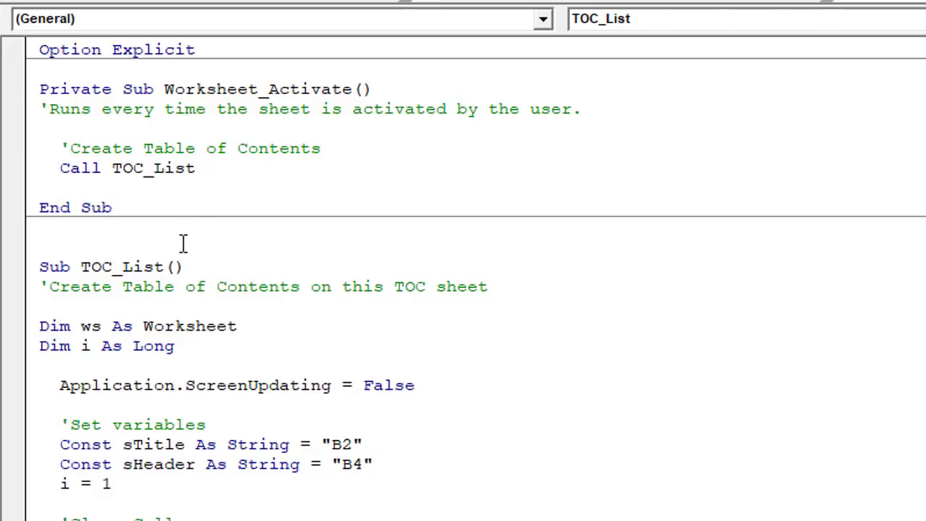
{"action": "left_click", "coordinate": [201, 167]}
{"action": "double_click", "coordinate": [203, 168]}
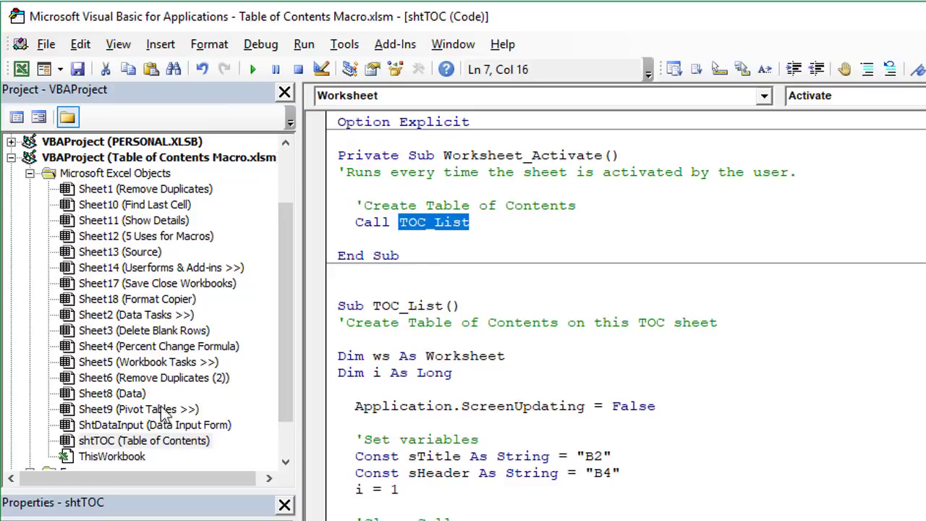
- Rename Remove Duplicates (2) to 'List Uniques', then revisit the Table of Contents to see the update
{"action": "left_click", "coordinate": [23, 70]}
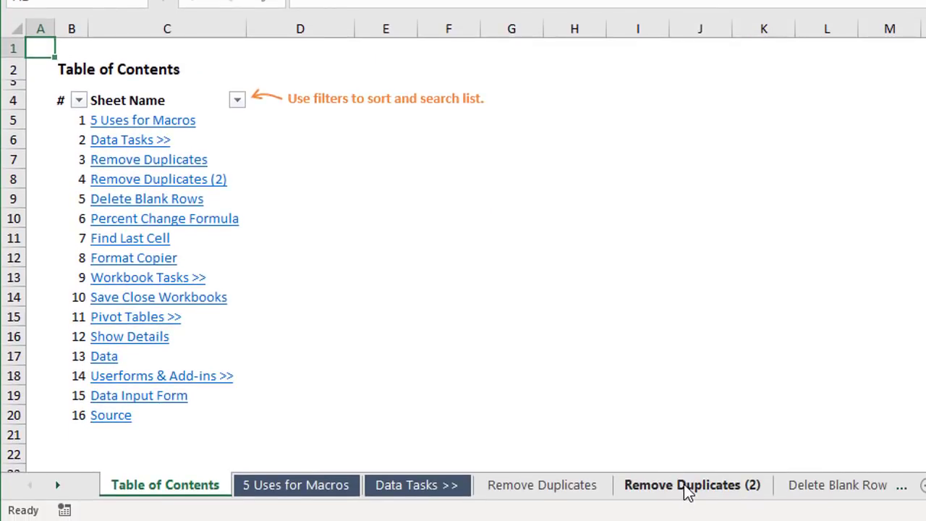
{"action": "double_click", "coordinate": [688, 487]}
{"action": "type", "text": "Li"}
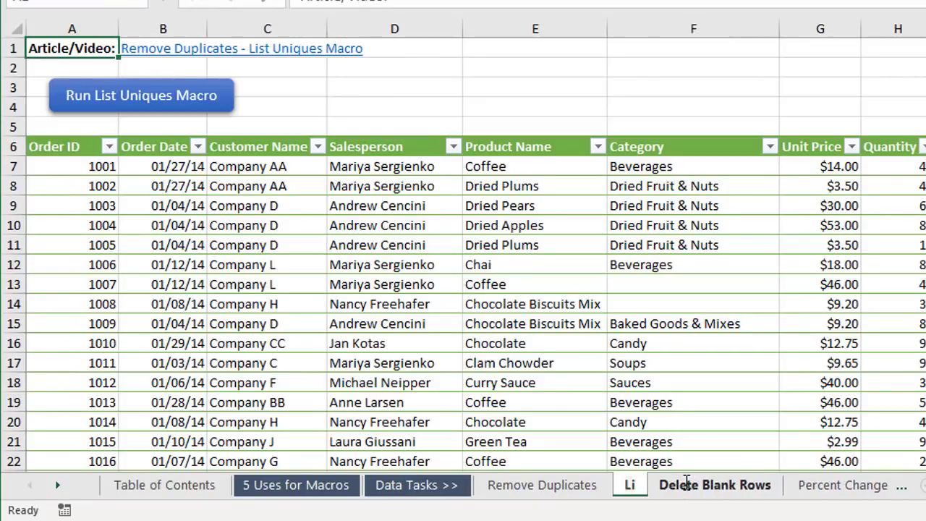
{"action": "type", "text": "st Uniques"}
{"action": "key", "text": "Return"}
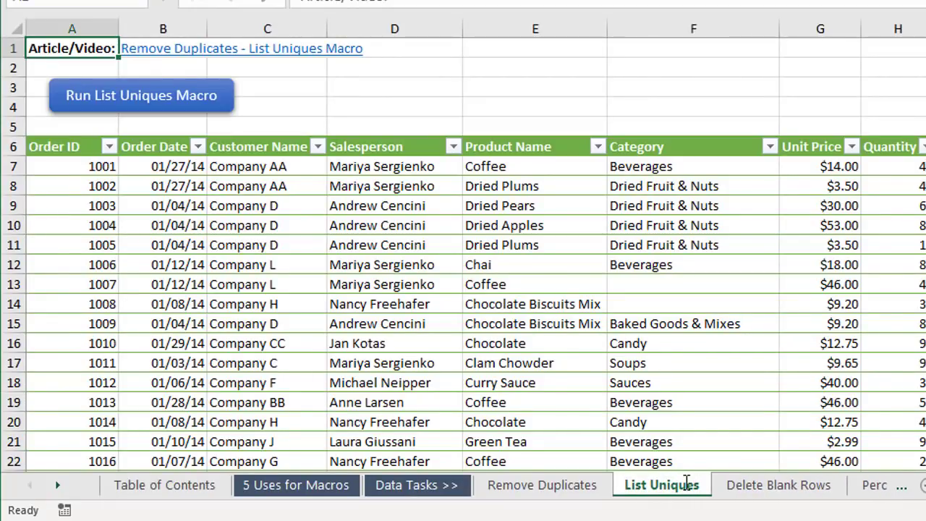
{"action": "left_click", "coordinate": [592, 486]}
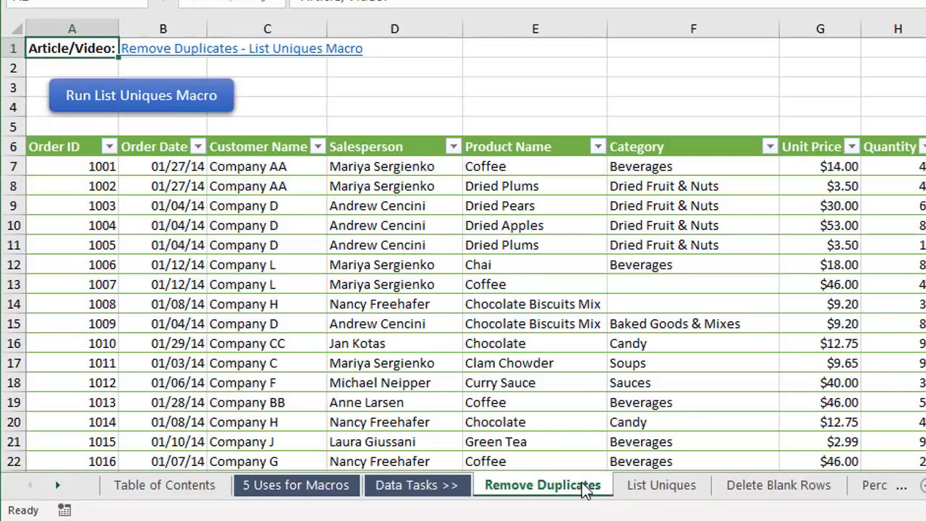
{"action": "left_click", "coordinate": [641, 489]}
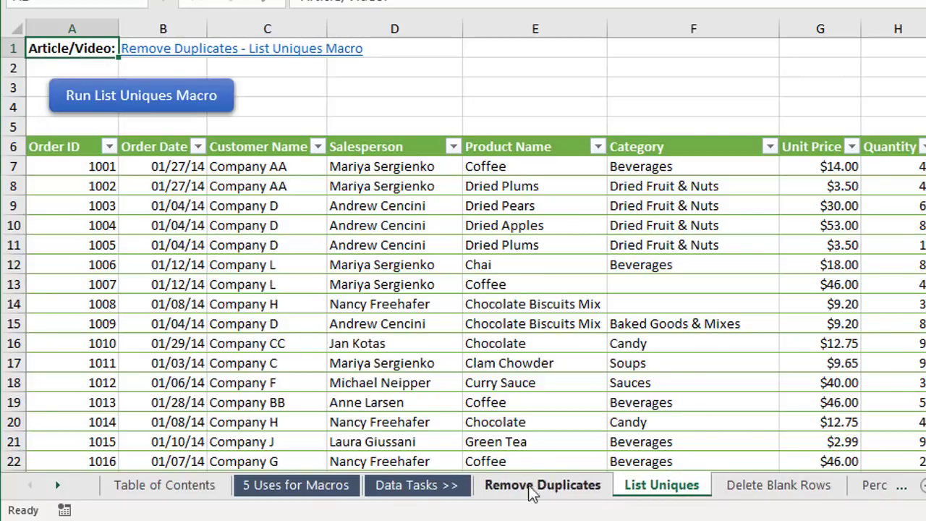
{"action": "left_click", "coordinate": [187, 489]}
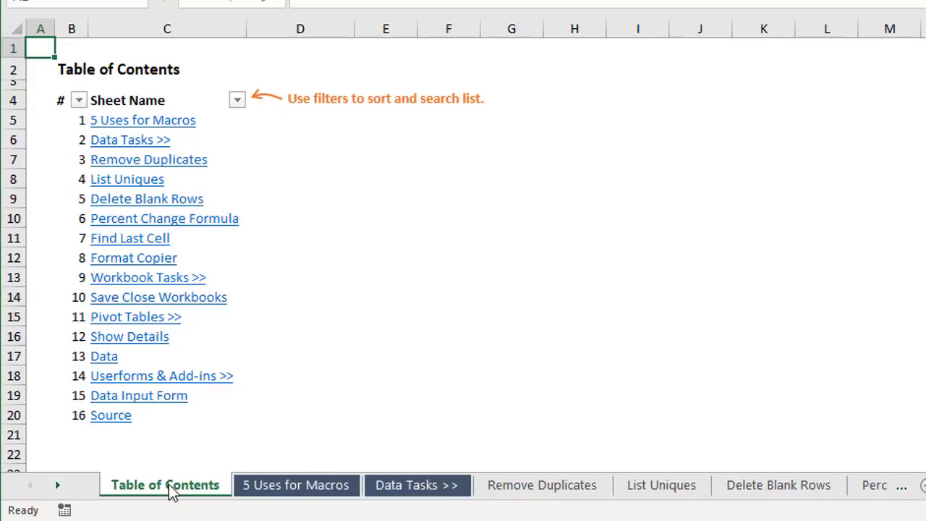
- Copy the Table of Contents sheet into the 200 Sheets.xlsm workbook
{"action": "right_click", "coordinate": [172, 492]}
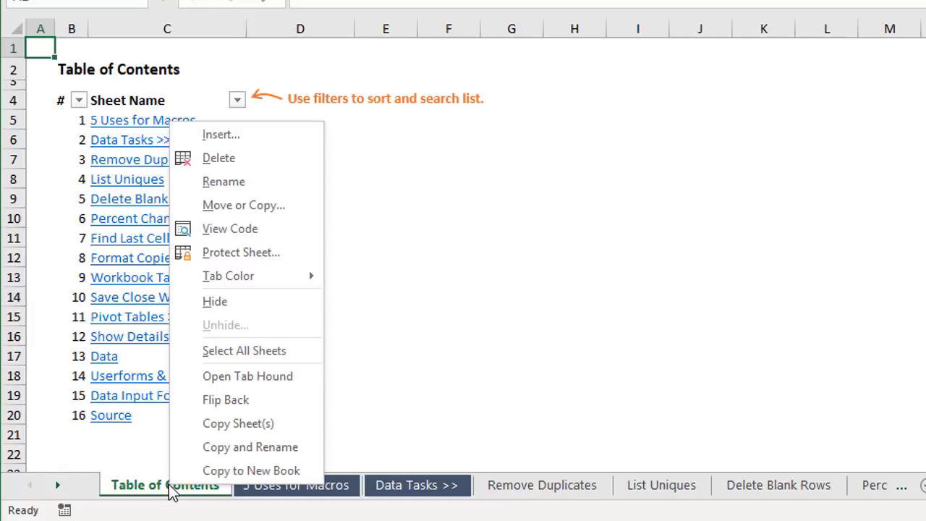
{"action": "left_click", "coordinate": [223, 207]}
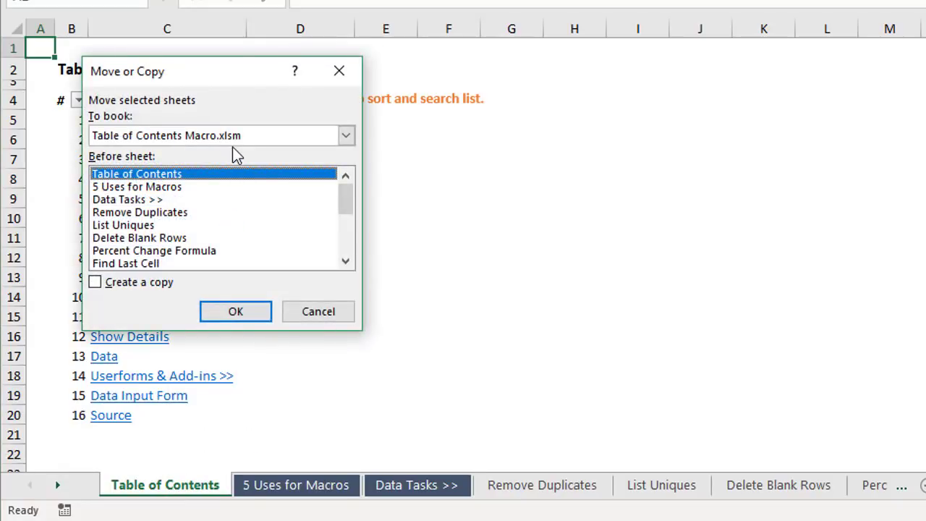
{"action": "left_click", "coordinate": [256, 137]}
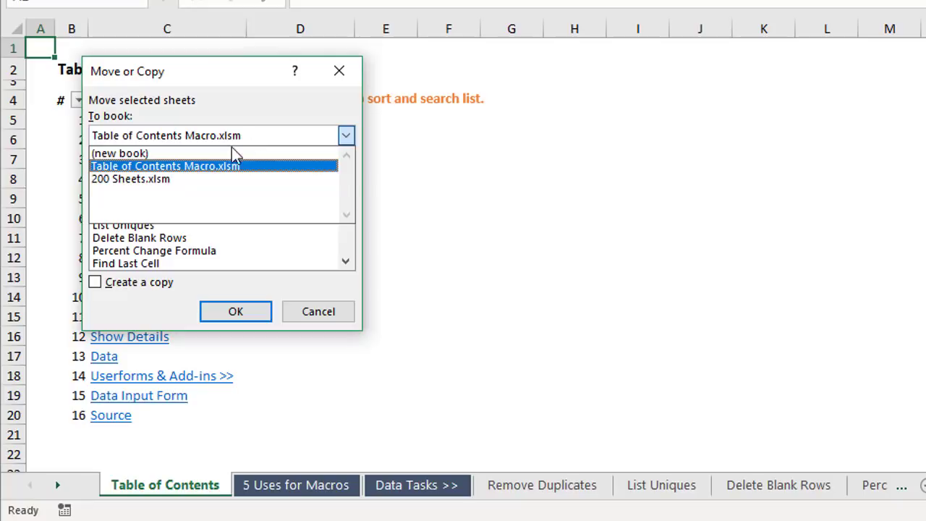
{"action": "left_click", "coordinate": [121, 181]}
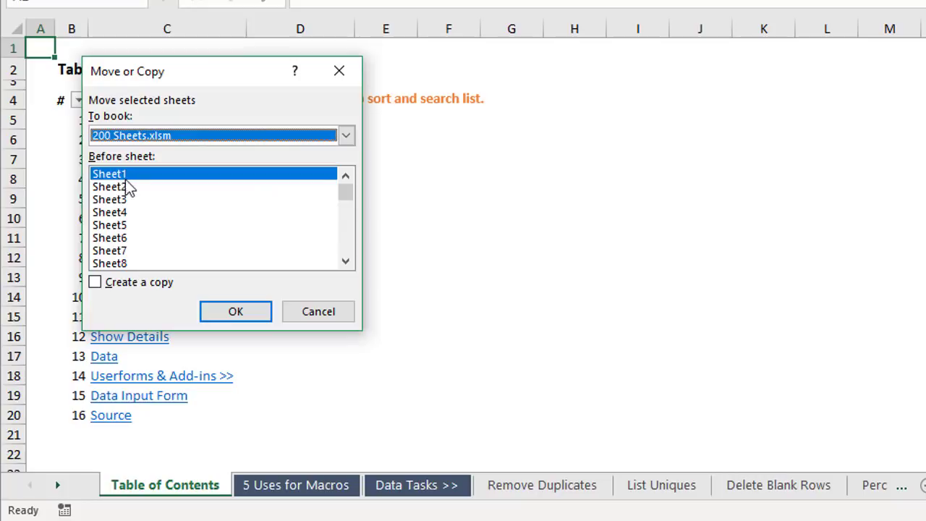
{"action": "mouse_move", "coordinate": [338, 198]}
{"action": "left_mouse_down"}
{"action": "mouse_move", "coordinate": [345, 249]}
{"action": "mouse_move", "coordinate": [345, 186]}
{"action": "left_mouse_up"}
{"action": "left_click", "coordinate": [96, 283]}
{"action": "left_click", "coordinate": [233, 313]}
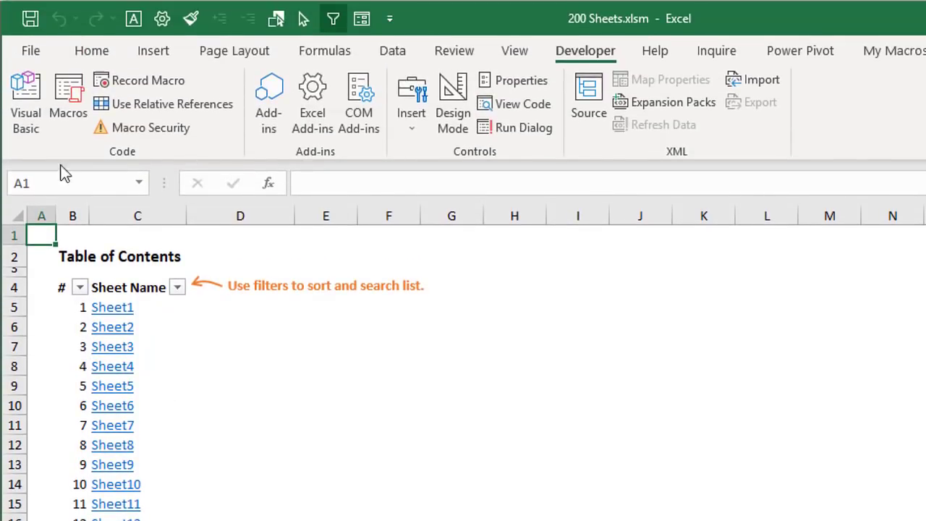
- Open the copied shtTOC code in 200 Sheets.xlsm, showing Worksheet_Activate calling TOC_List
{"action": "left_click", "coordinate": [34, 122]}
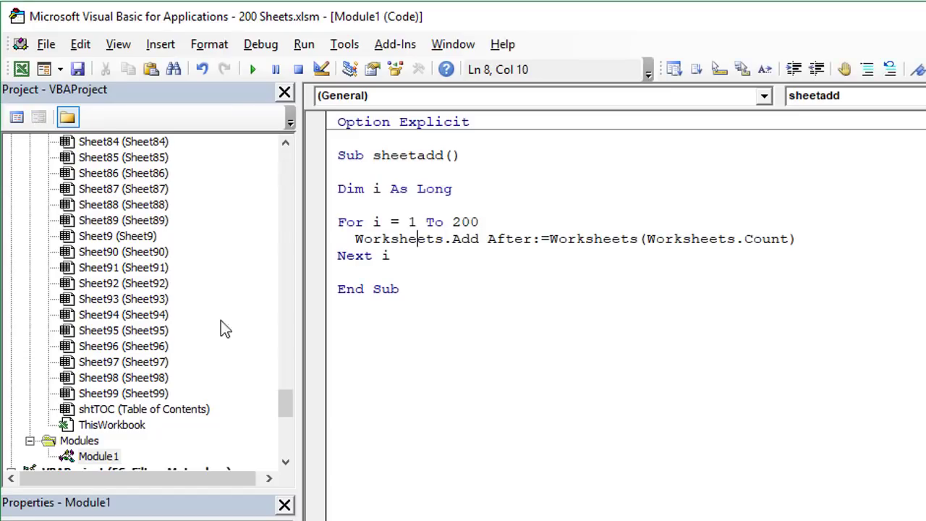
{"action": "mouse_move", "coordinate": [283, 400]}
{"action": "left_mouse_down"}
{"action": "mouse_move", "coordinate": [261, 155]}
{"action": "mouse_move", "coordinate": [286, 208]}
{"action": "mouse_move", "coordinate": [290, 420]}
{"action": "mouse_move", "coordinate": [288, 407]}
{"action": "left_mouse_up"}
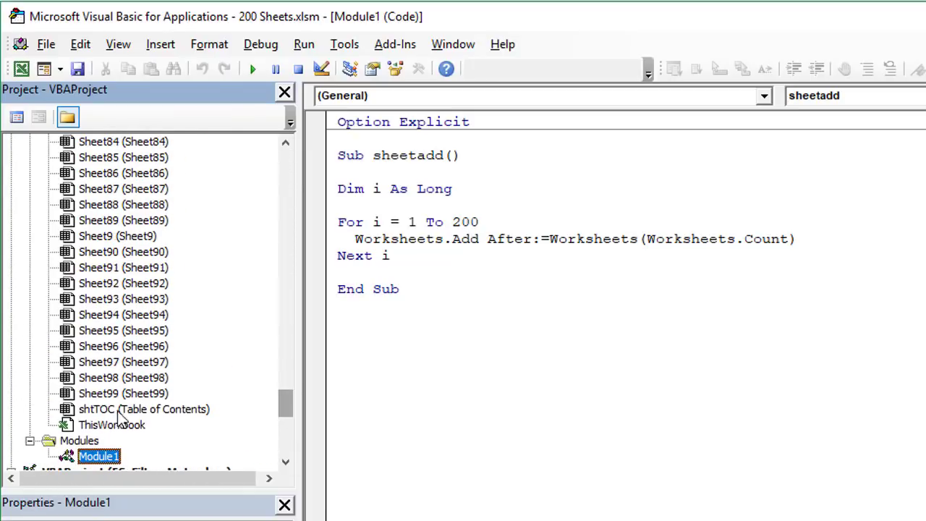
{"action": "double_click", "coordinate": [105, 411]}
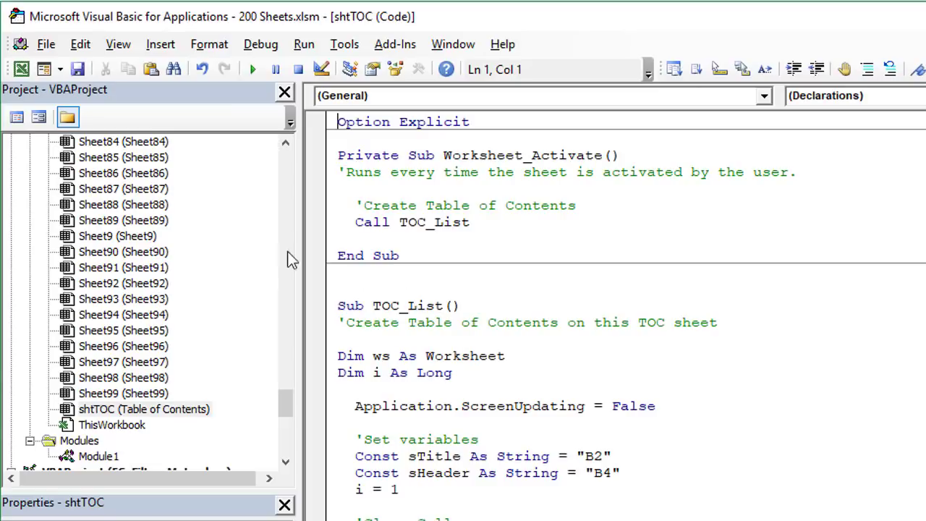
- Rename Sheet2 to 'Data' and confirm the Table of Contents reflects the new name
{"action": "left_click", "coordinate": [24, 72]}
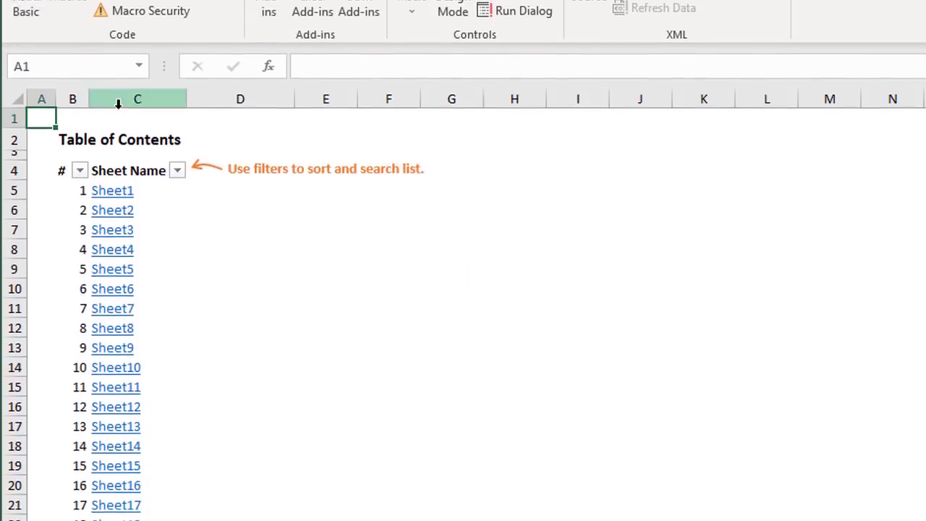
{"action": "double_click", "coordinate": [327, 487]}
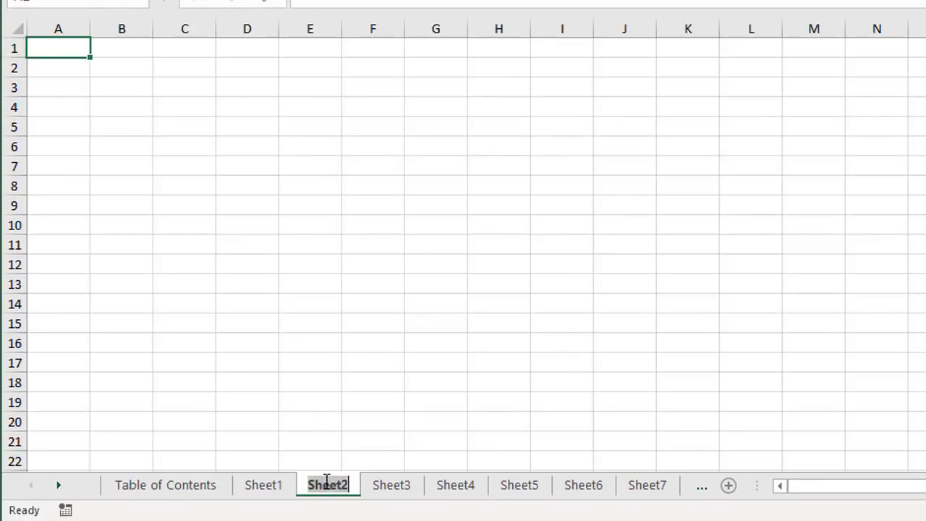
{"action": "type", "text": "Data"}
{"action": "key", "text": "Return"}
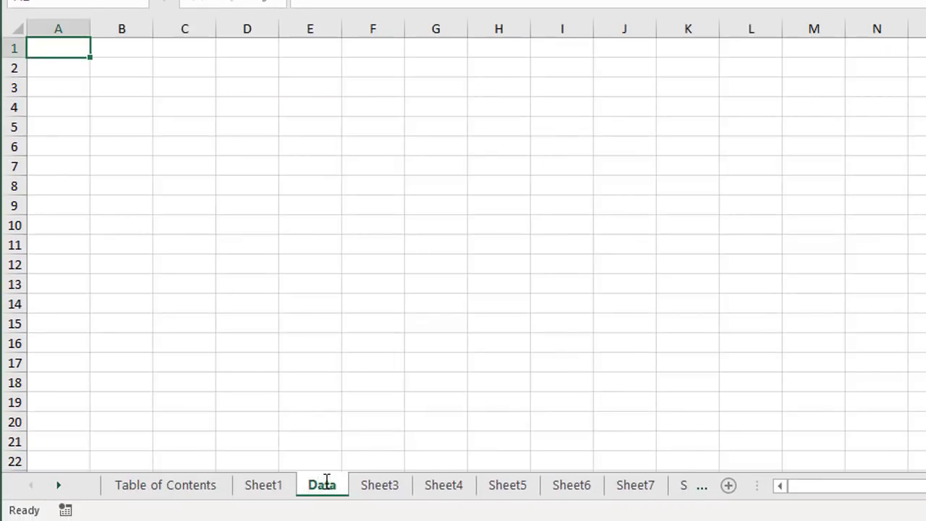
{"action": "left_click", "coordinate": [198, 490]}
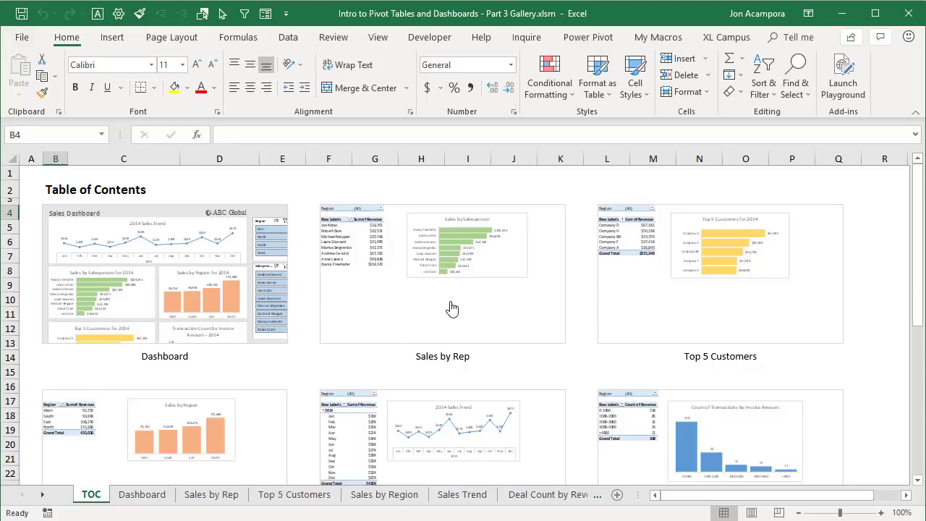
- Follow the Sales by Rep picture link, then return to the TOC sheet
{"action": "left_click", "coordinate": [425, 296]}
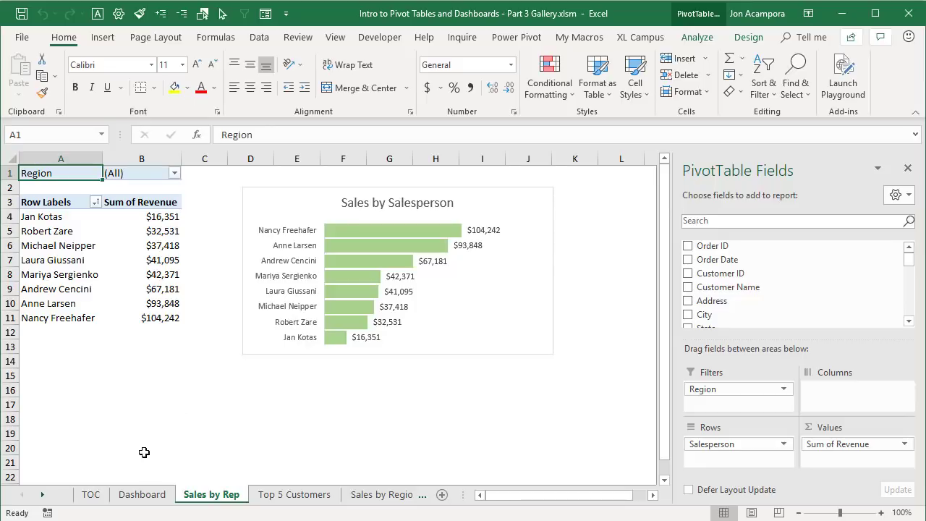
{"action": "left_click", "coordinate": [91, 498]}
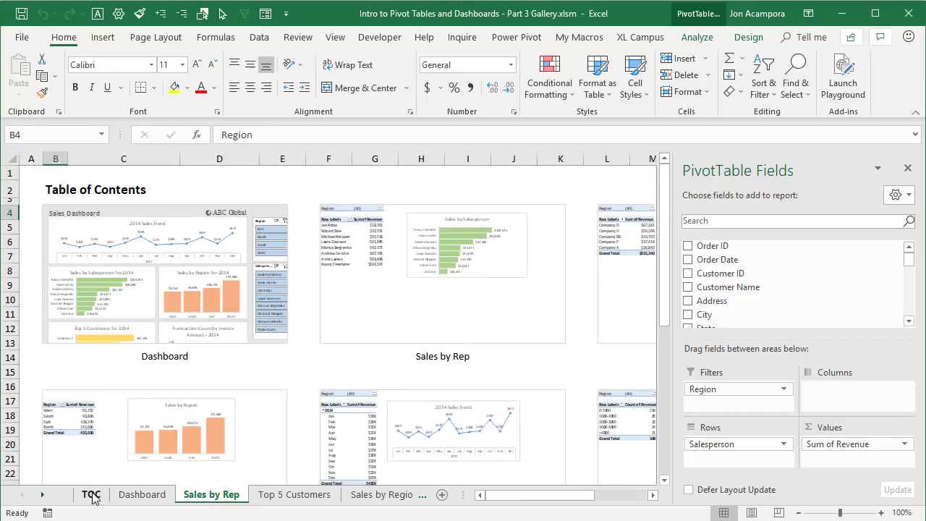